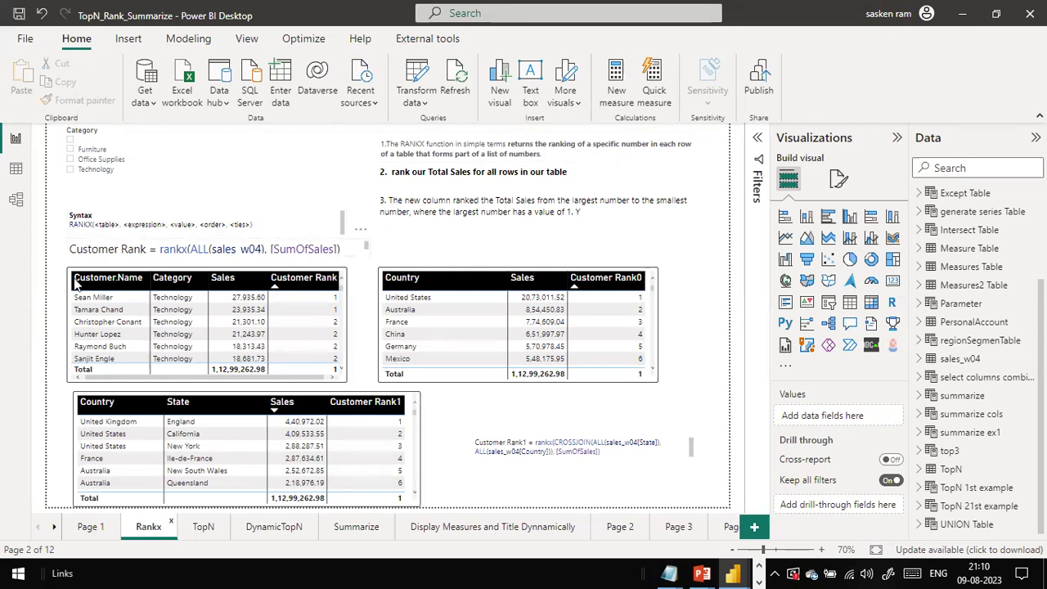
Sort the customer table by Customer.Name, alternating between ascending and descending order.
click(117, 281)
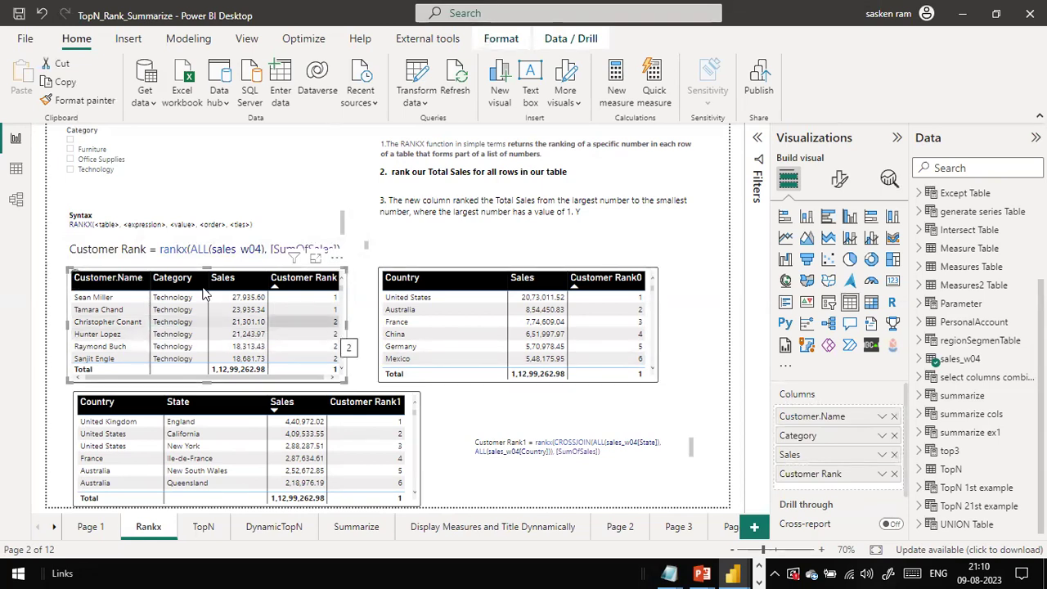
click(108, 277)
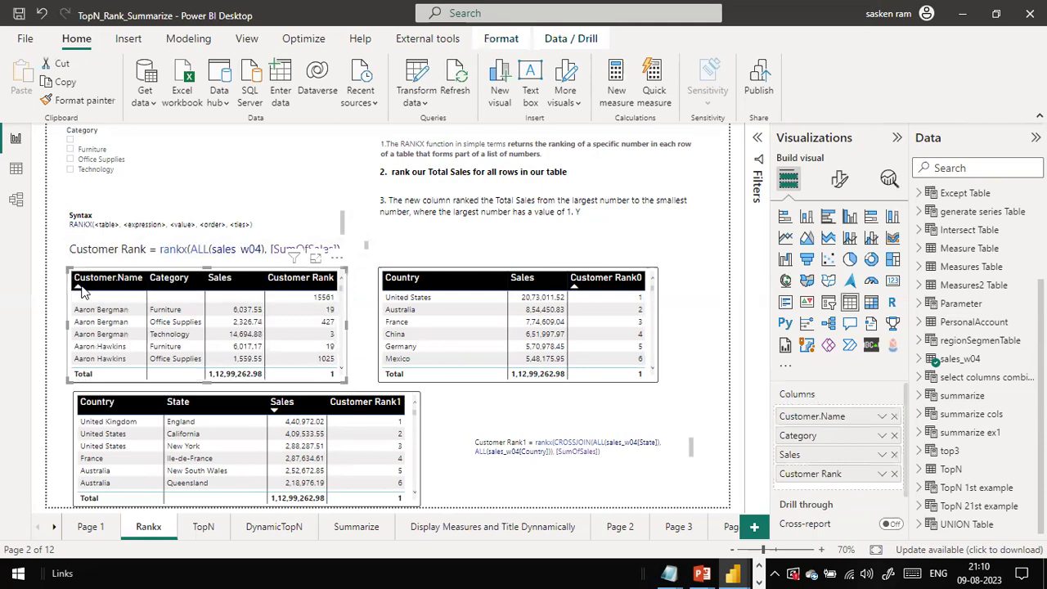
click(82, 282)
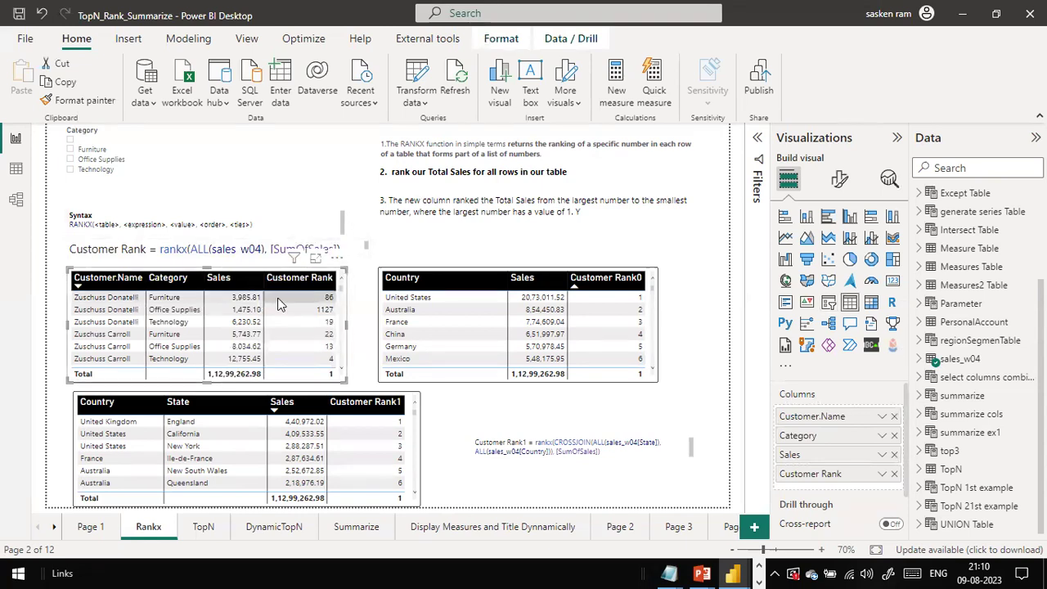
click(75, 287)
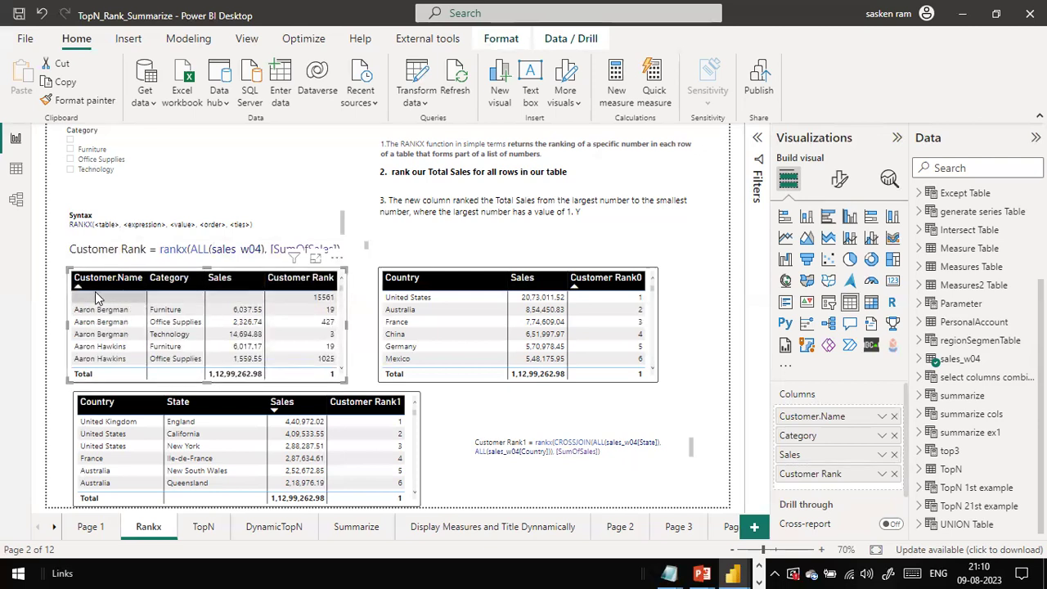
click(77, 291)
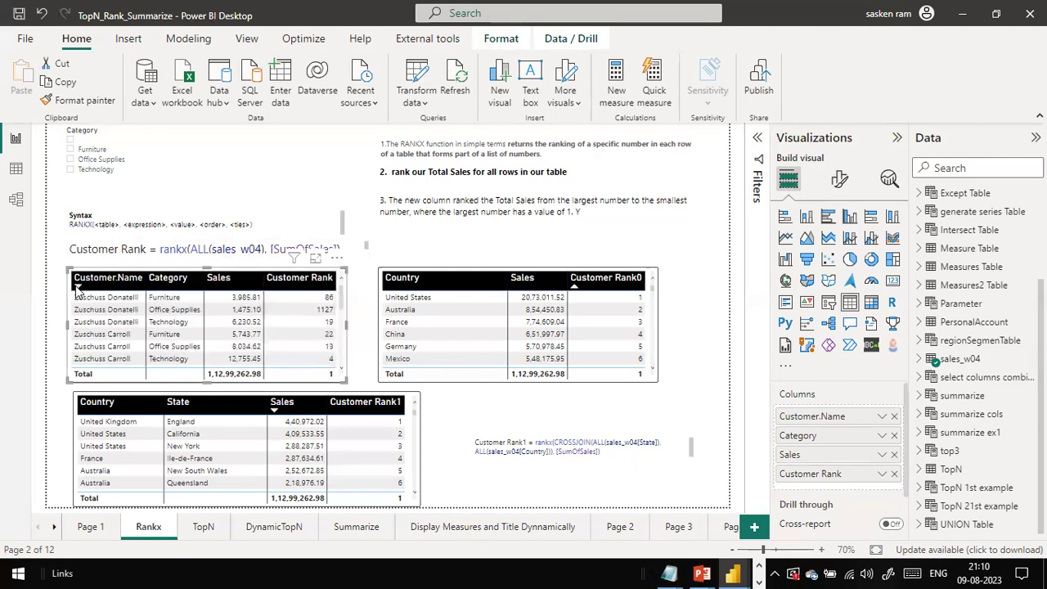
click(76, 286)
Sort the customer table by Customer Rank, first descending and finally in ascending order.
click(296, 285)
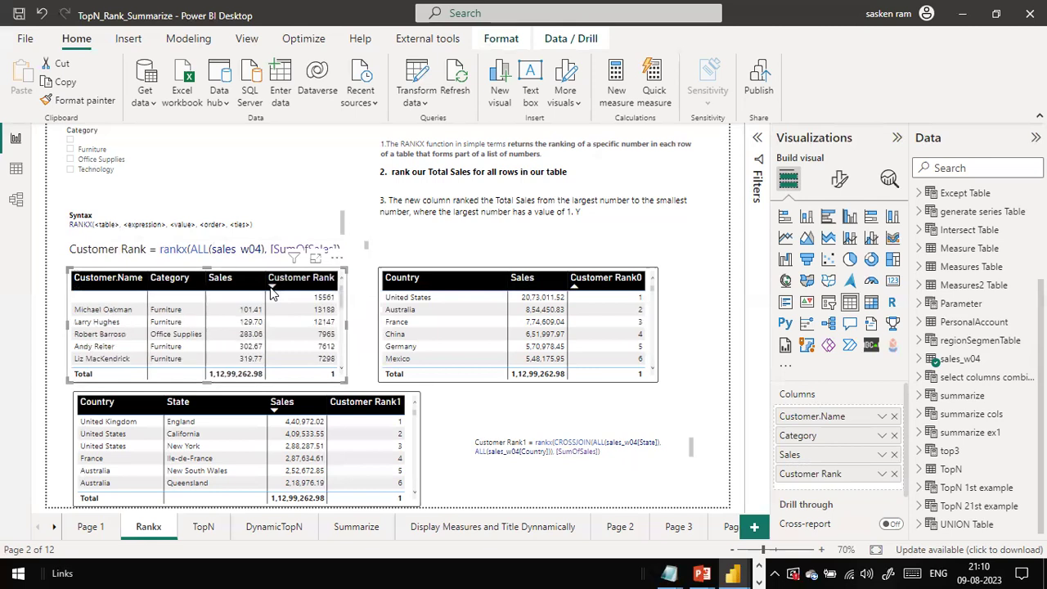
click(274, 284)
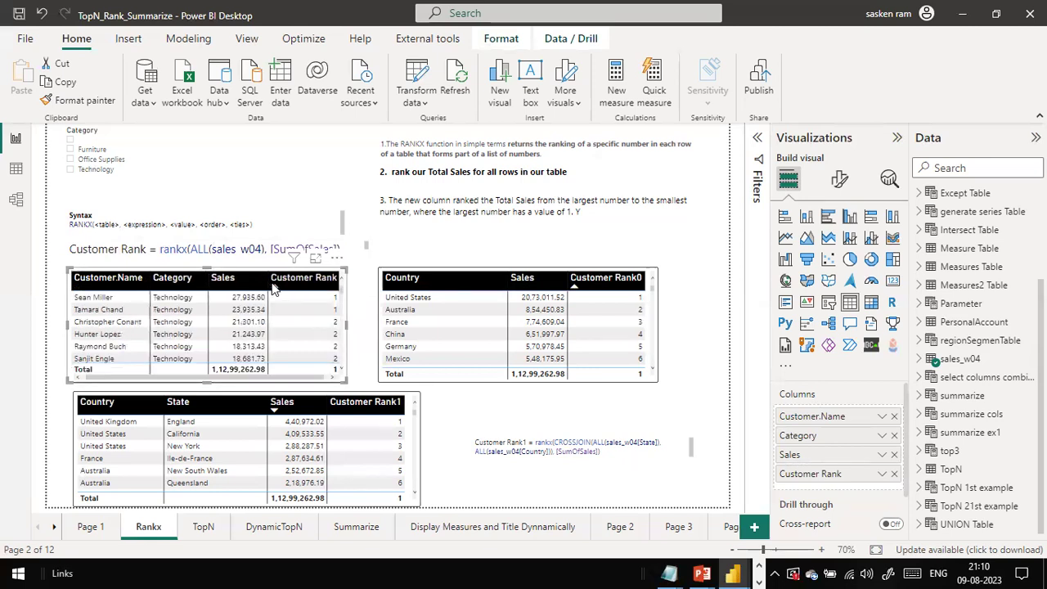
click(274, 284)
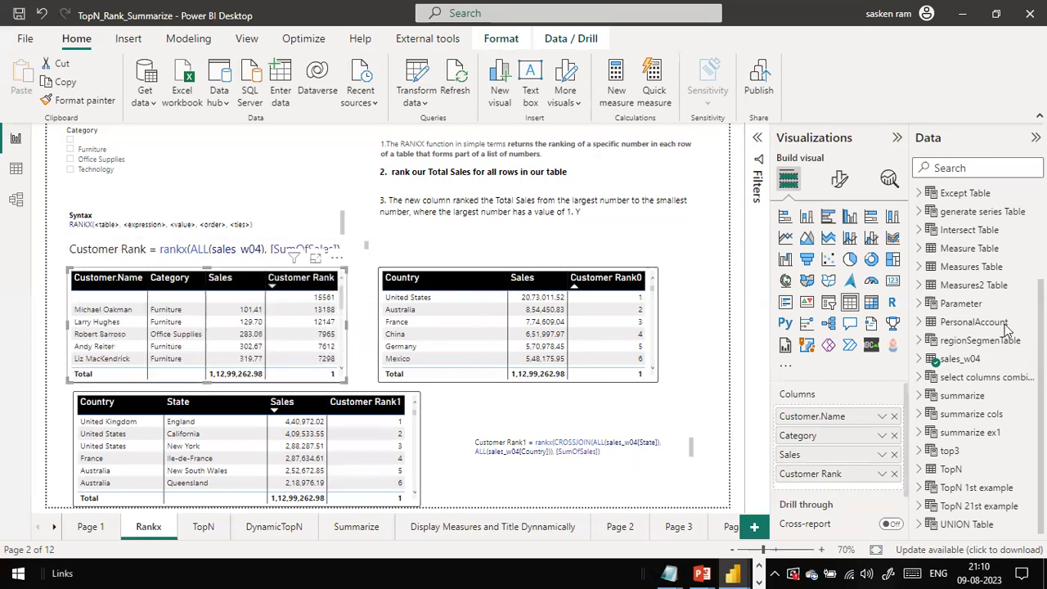
click(270, 284)
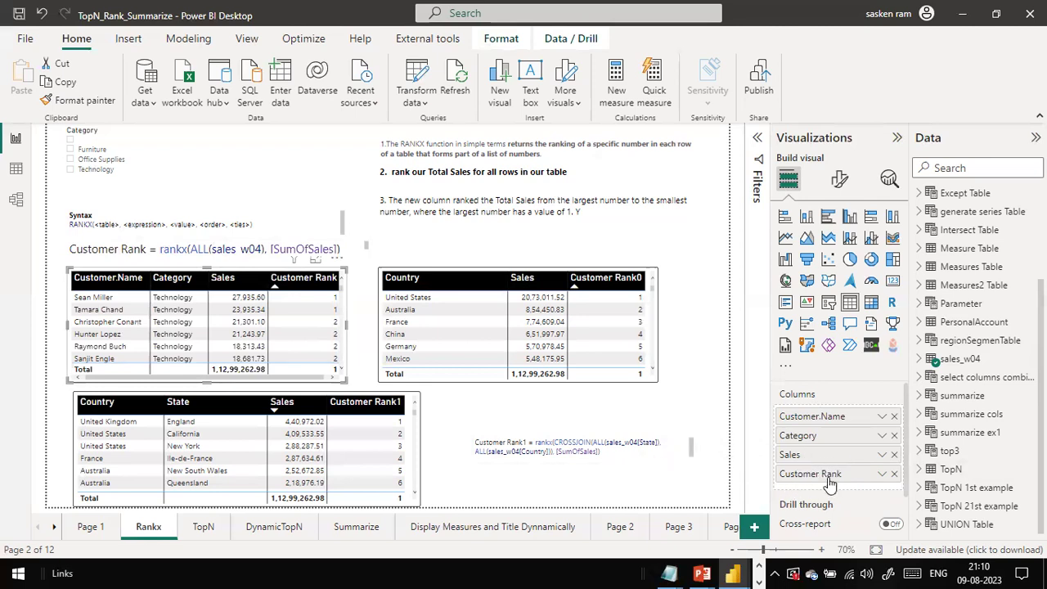
Expand the sales_w04 table and open the Customer Rank measure's formula to examine its RANKX arguments, including the omitted value argument.
click(918, 367)
scroll(1012, 406, down, 2)
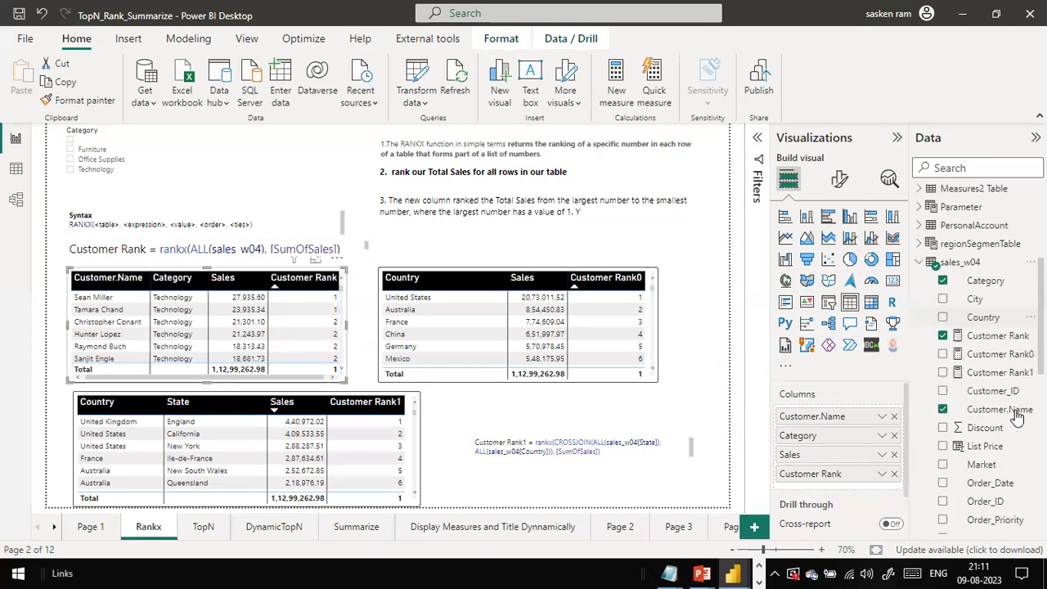
scroll(996, 343, down, 1)
click(995, 331)
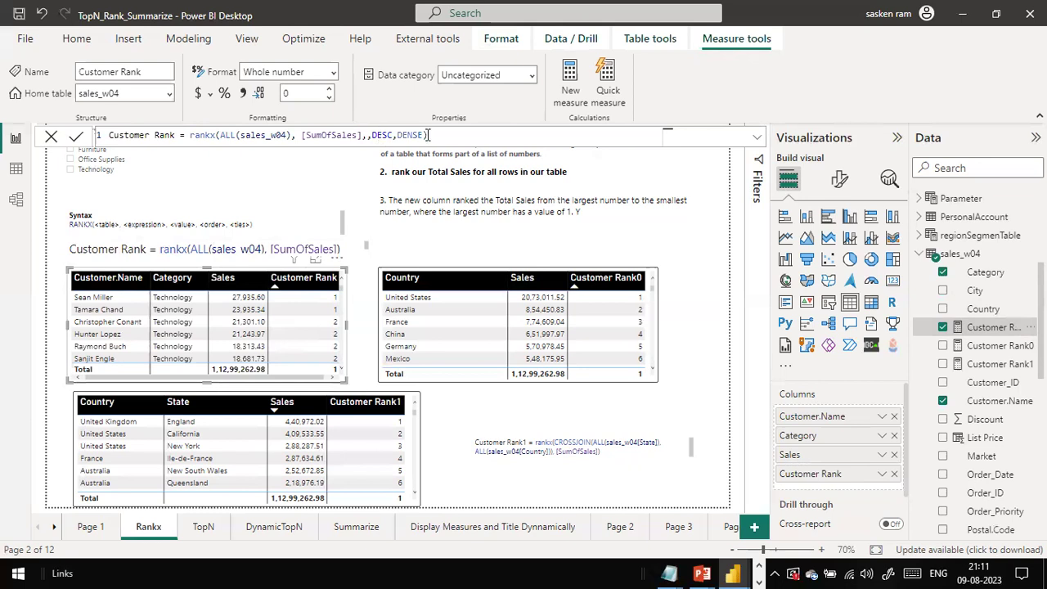
click(367, 135)
text(,)
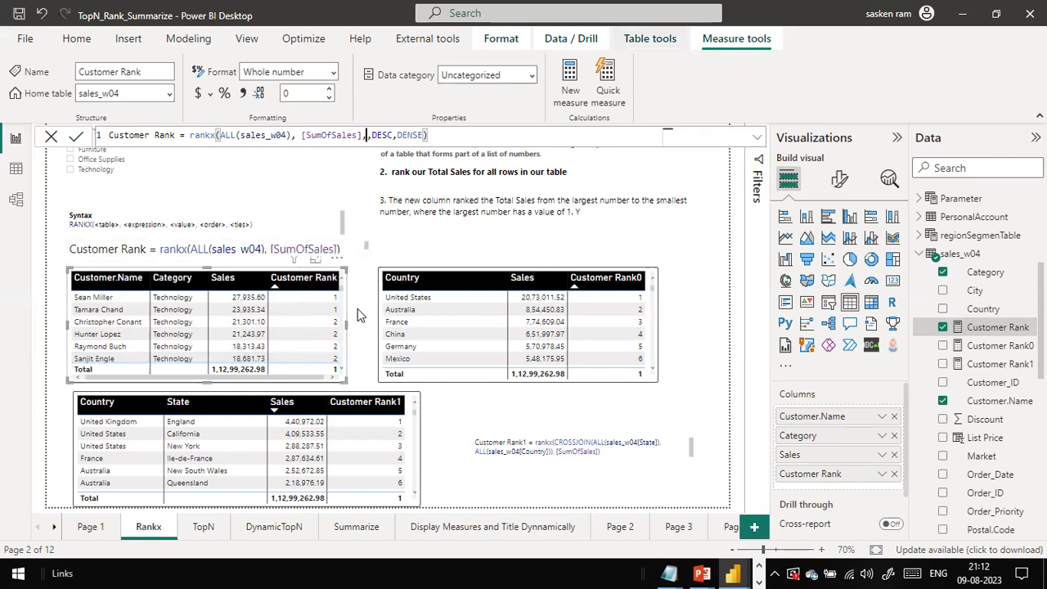
text(,)
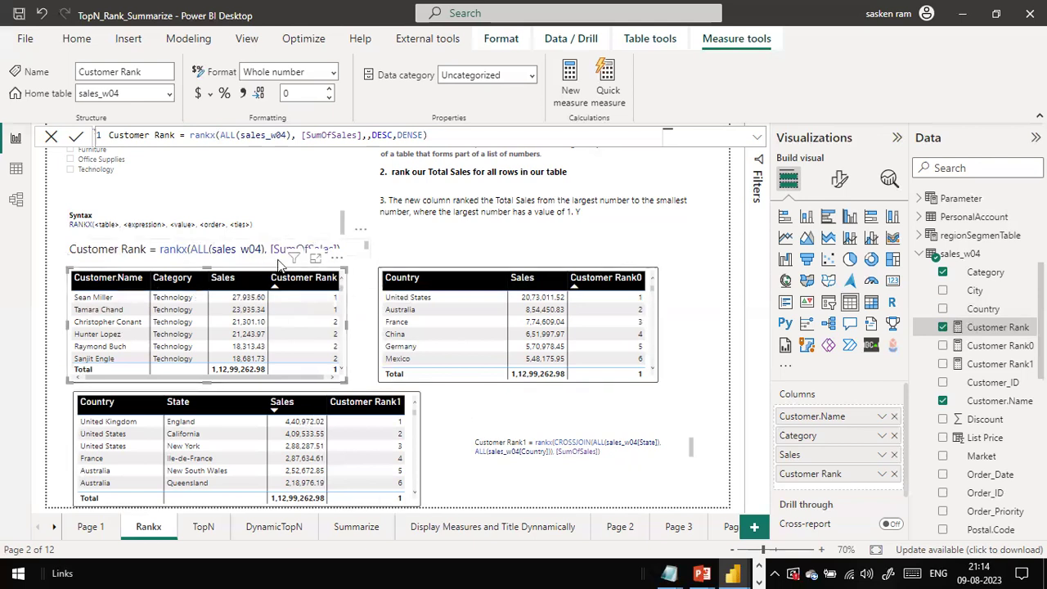
Select the country sales table and open the formula of its Customer Rank0 measure for review.
mouse_move(294, 259)
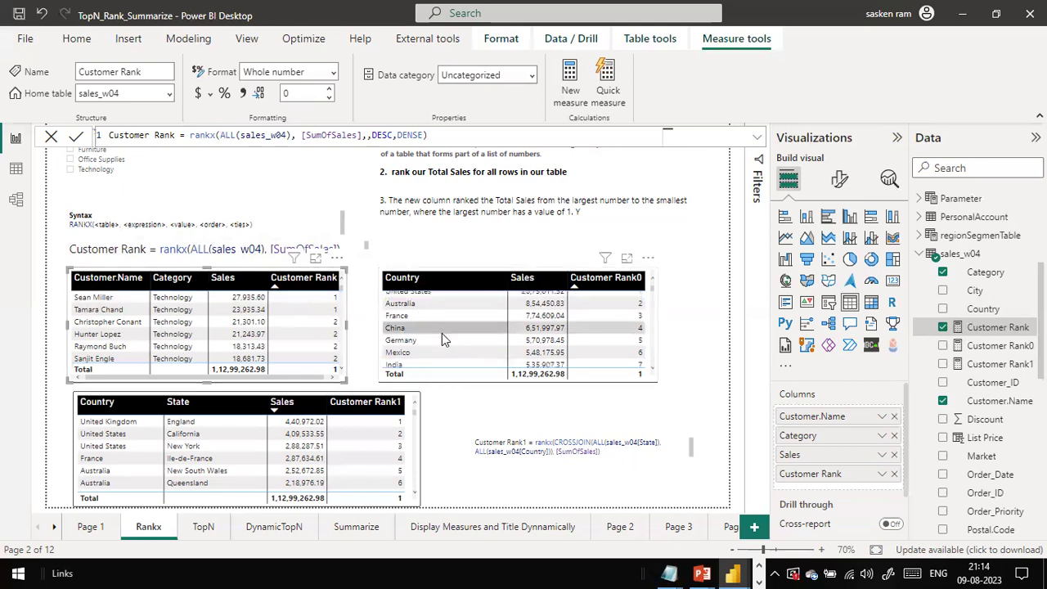
click(491, 270)
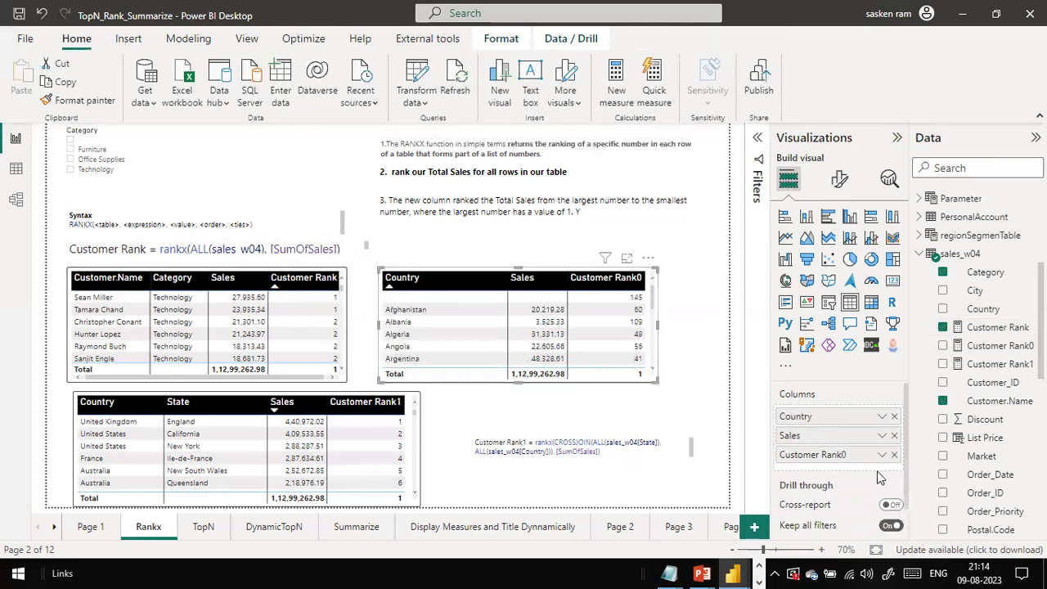
click(986, 347)
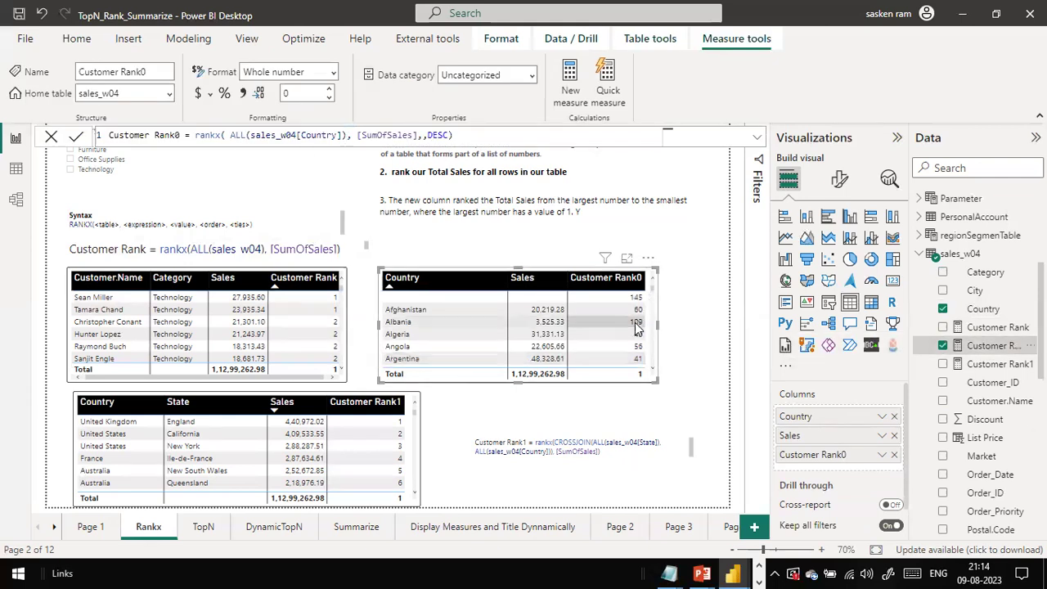
scroll(622, 331, down, 1)
scroll(607, 330, up, 1)
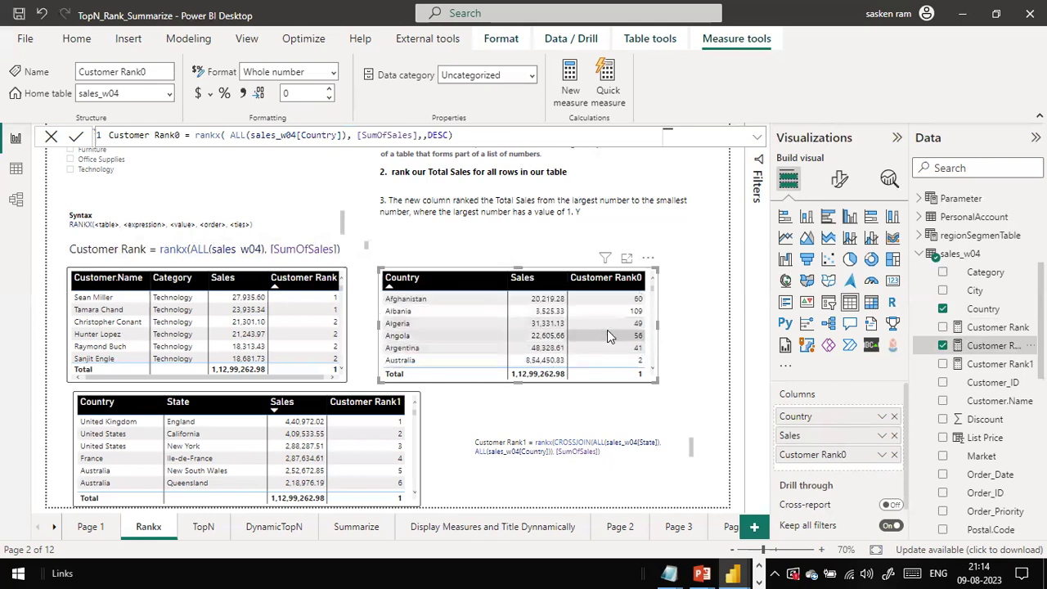
Sort the country sales table by Customer Rank0 in ascending order.
click(690, 291)
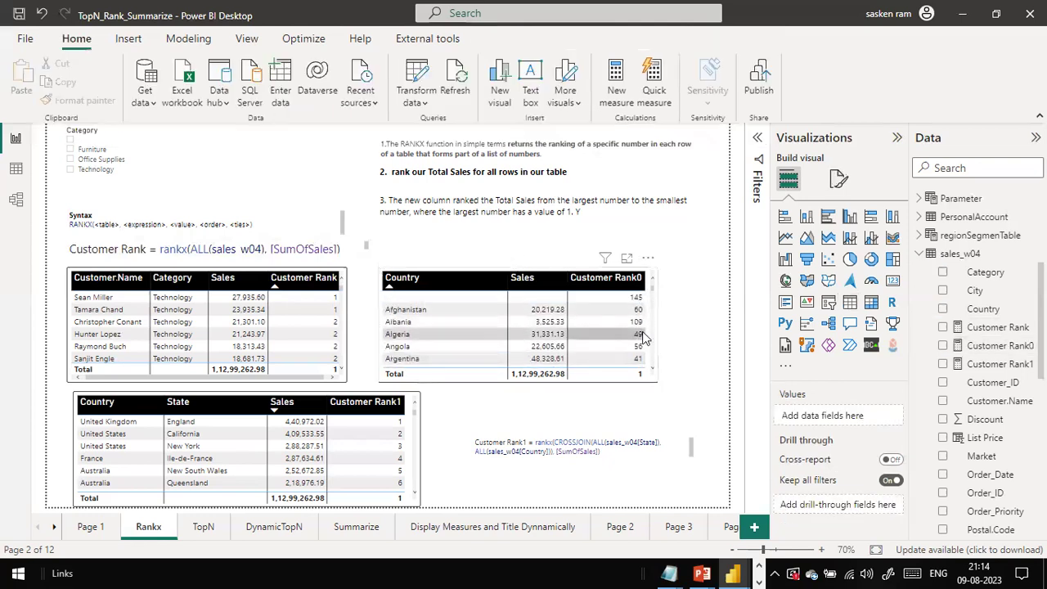
scroll(642, 327, down, 2)
scroll(640, 323, up, 2)
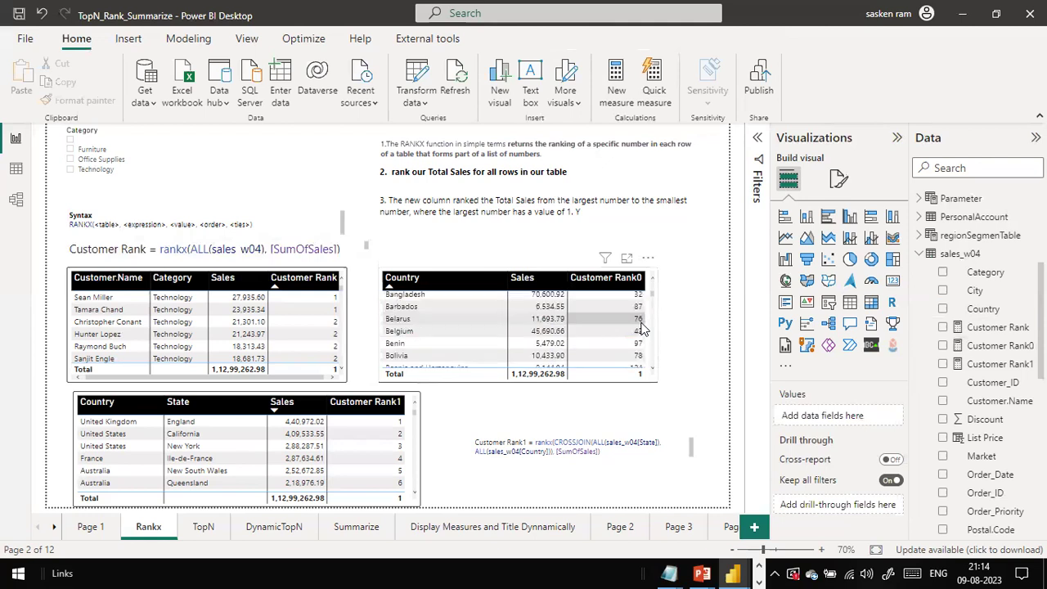
scroll(595, 305, up, 1)
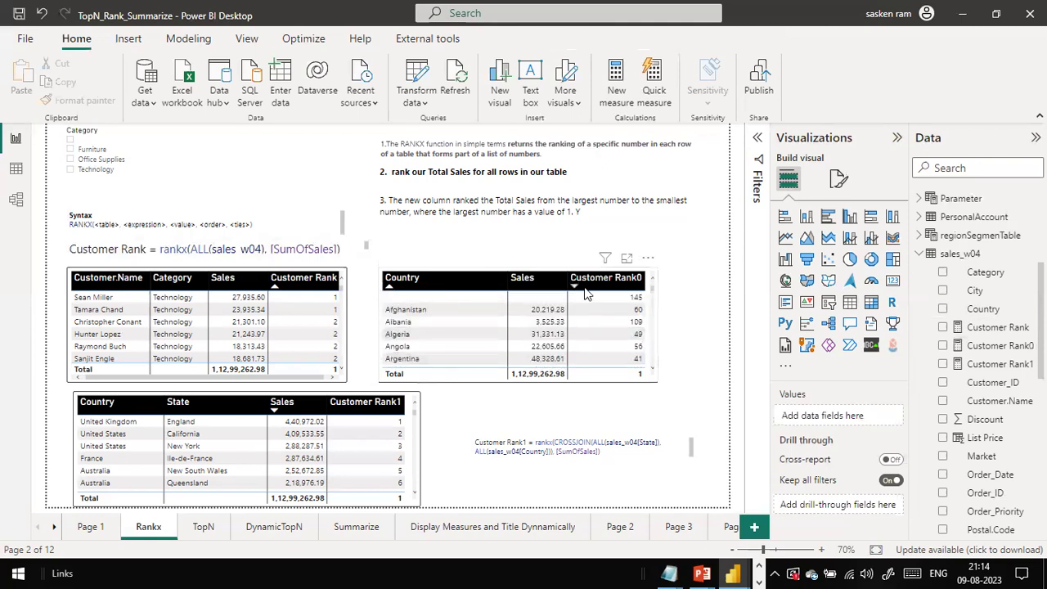
click(571, 312)
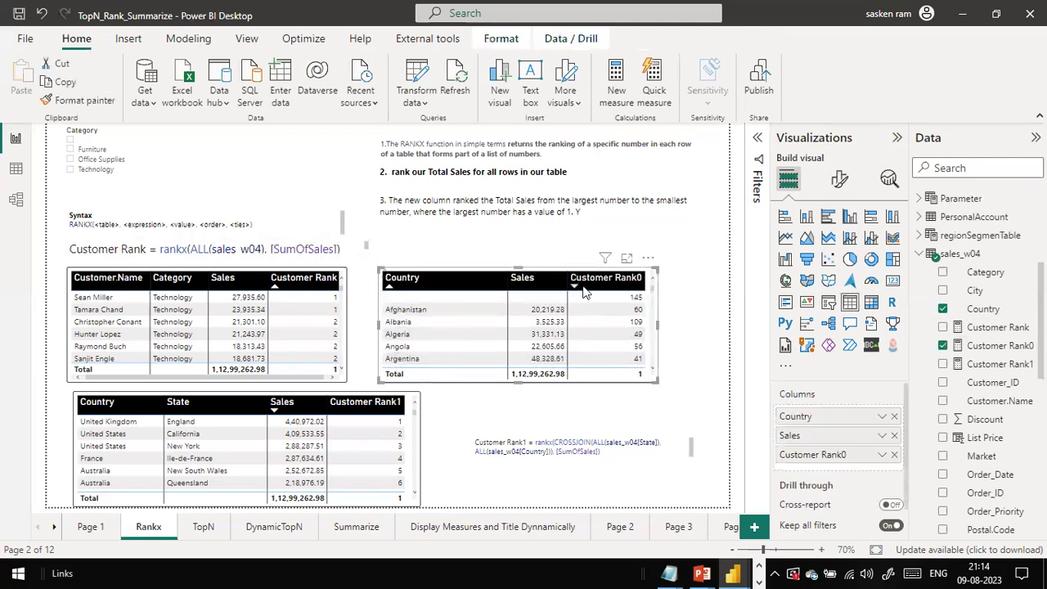
click(575, 282)
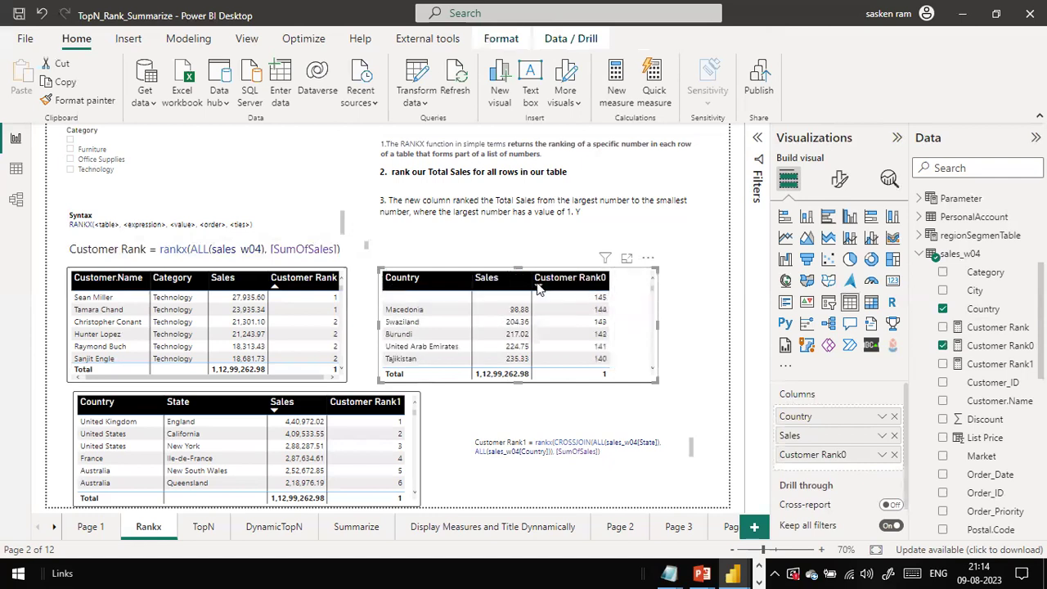
click(538, 285)
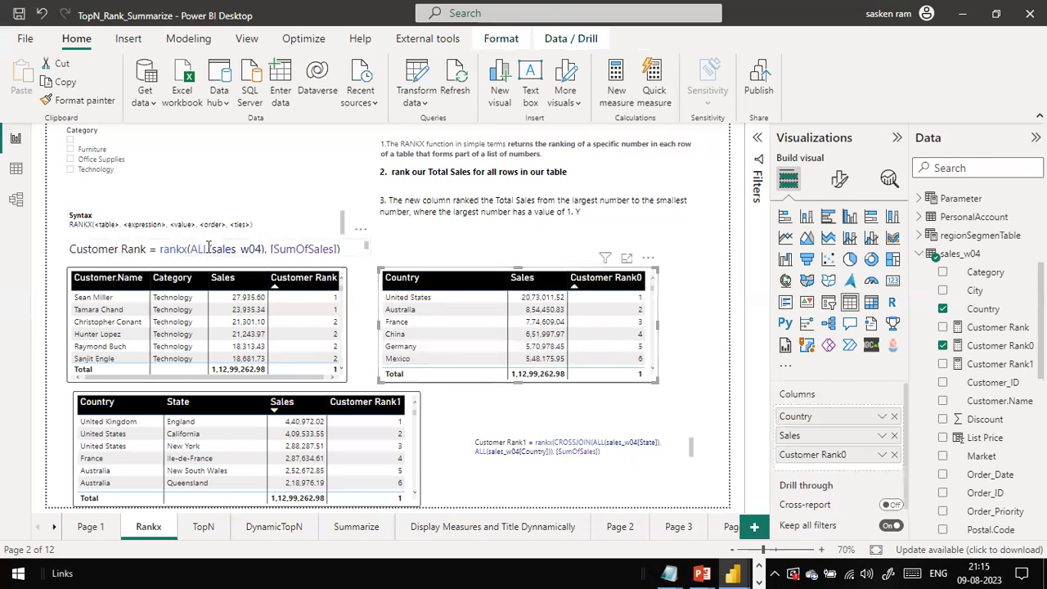
Review the Customer Rank formula text box and the numbered notes explaining the RANKX function.
click(362, 244)
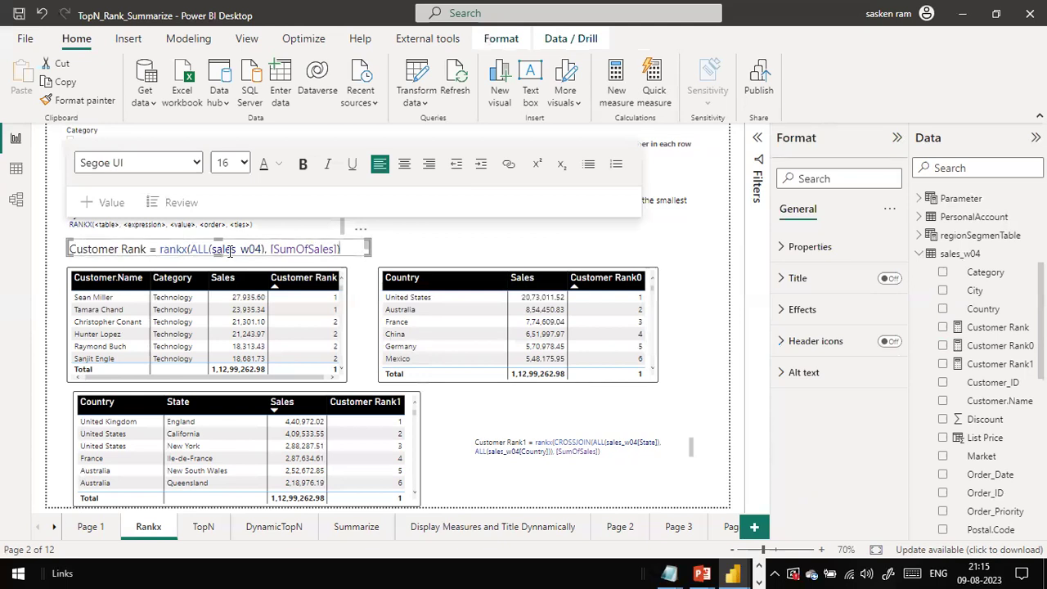
click(340, 249)
click(575, 249)
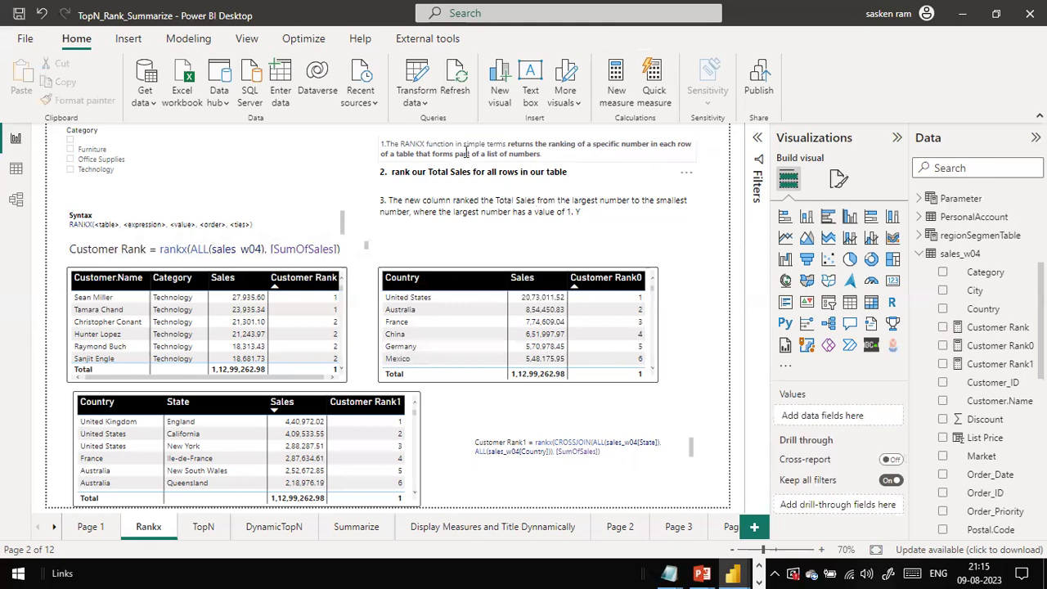
click(687, 185)
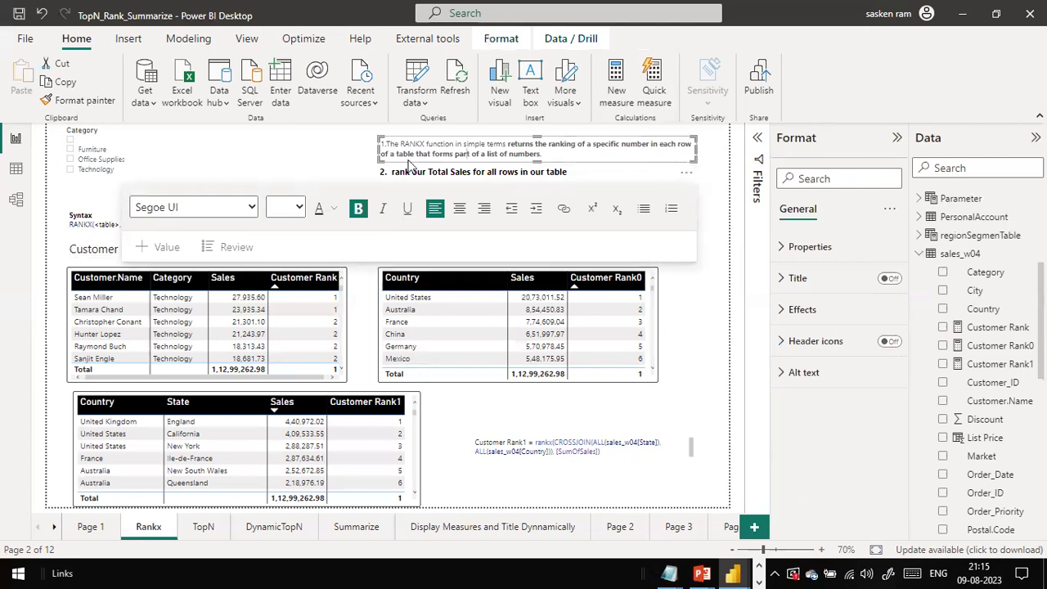
click(464, 171)
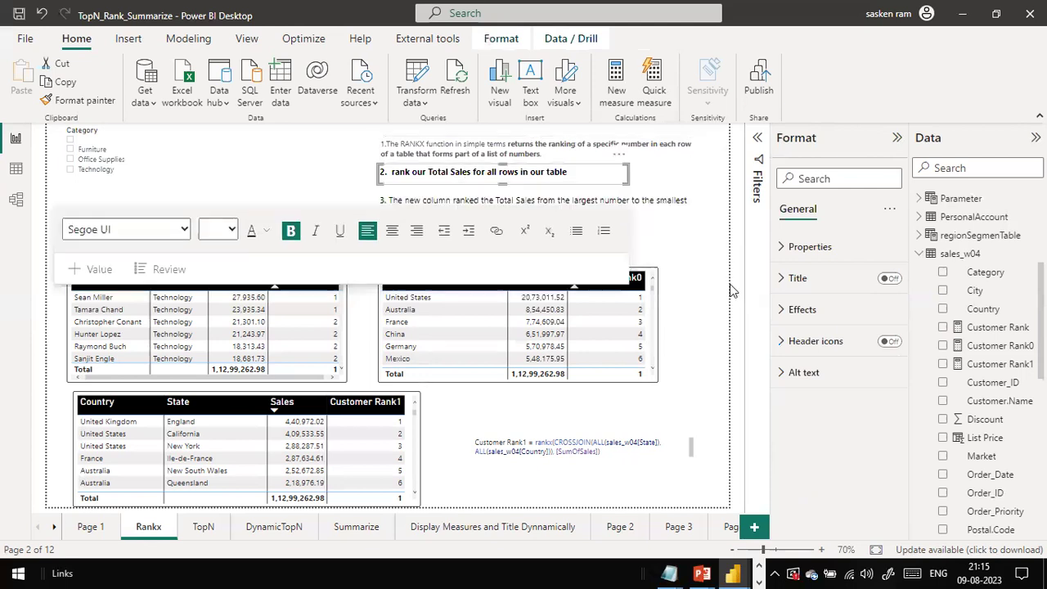
click(645, 292)
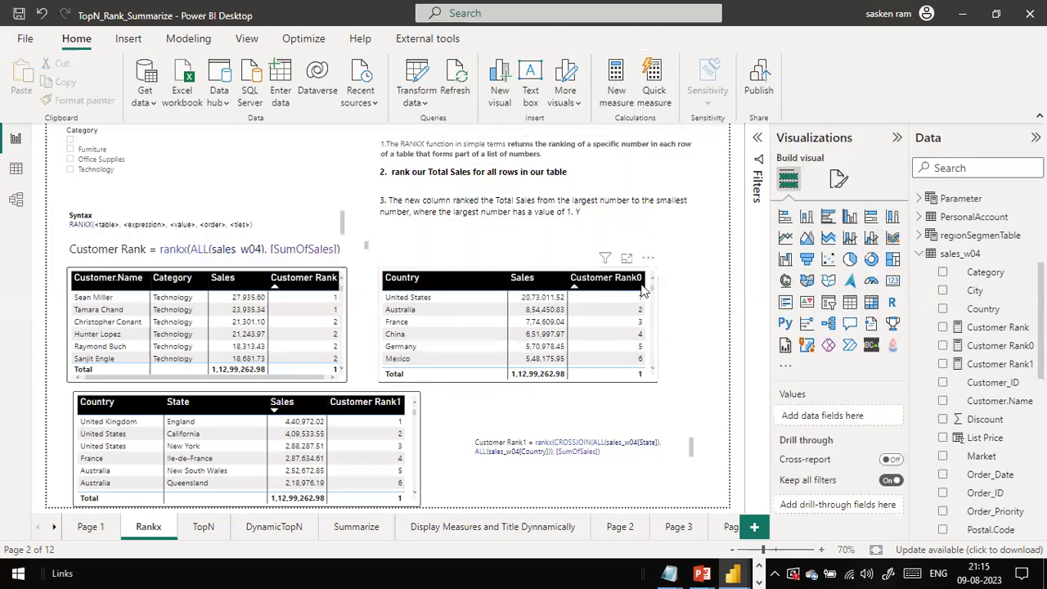
Select the country and state table and open its Customer Rank1 measure to examine the CROSSJOIN formula.
click(630, 458)
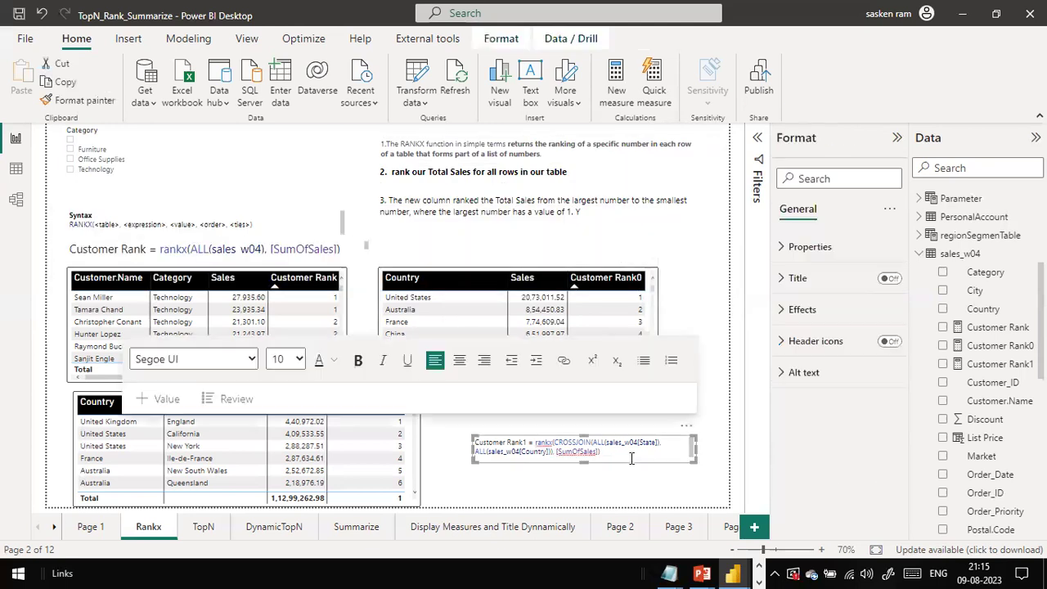
click(86, 401)
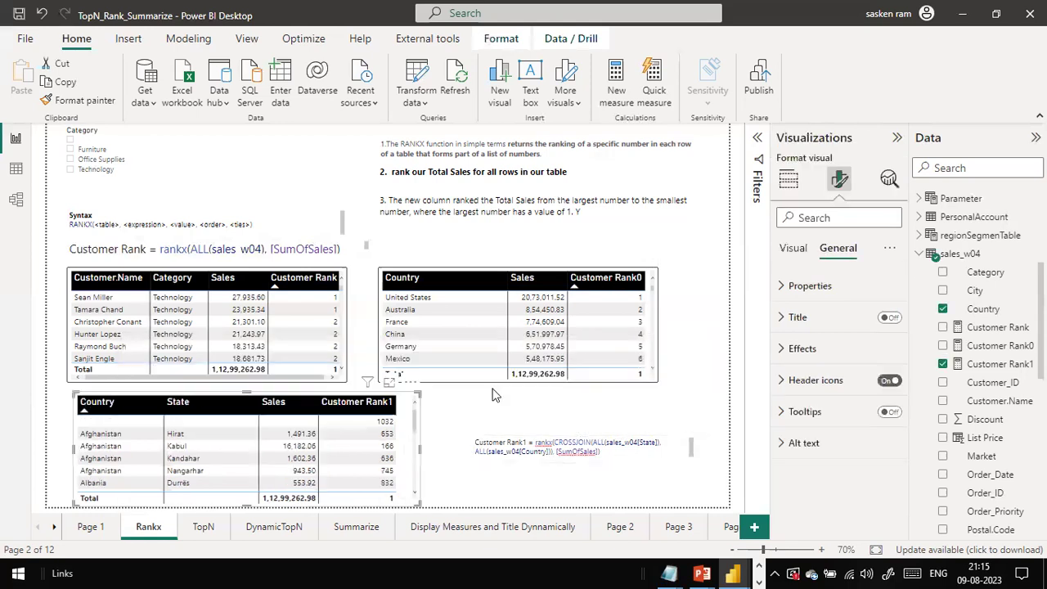
click(788, 178)
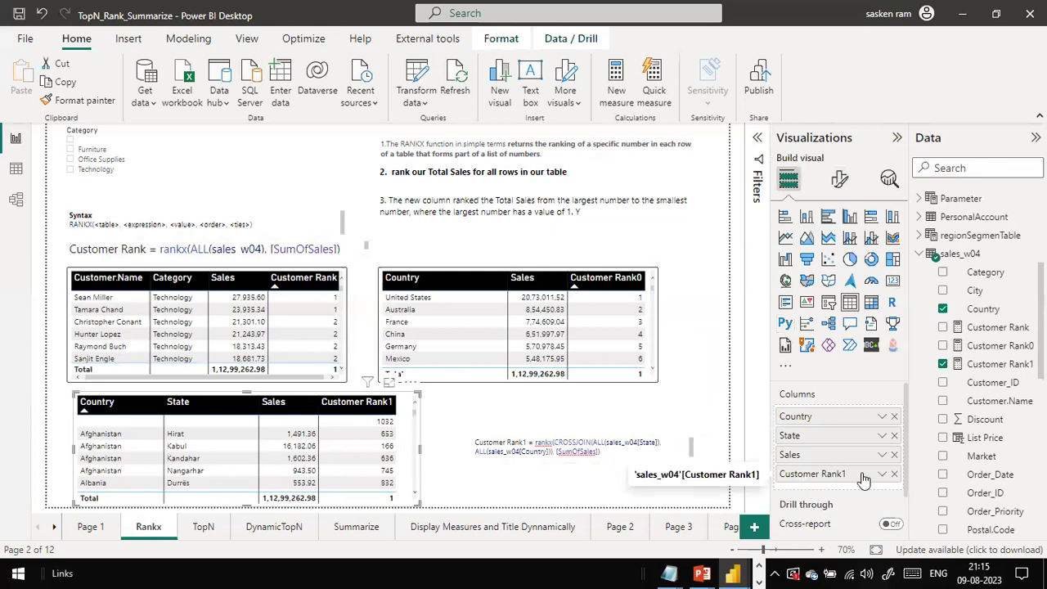
click(990, 369)
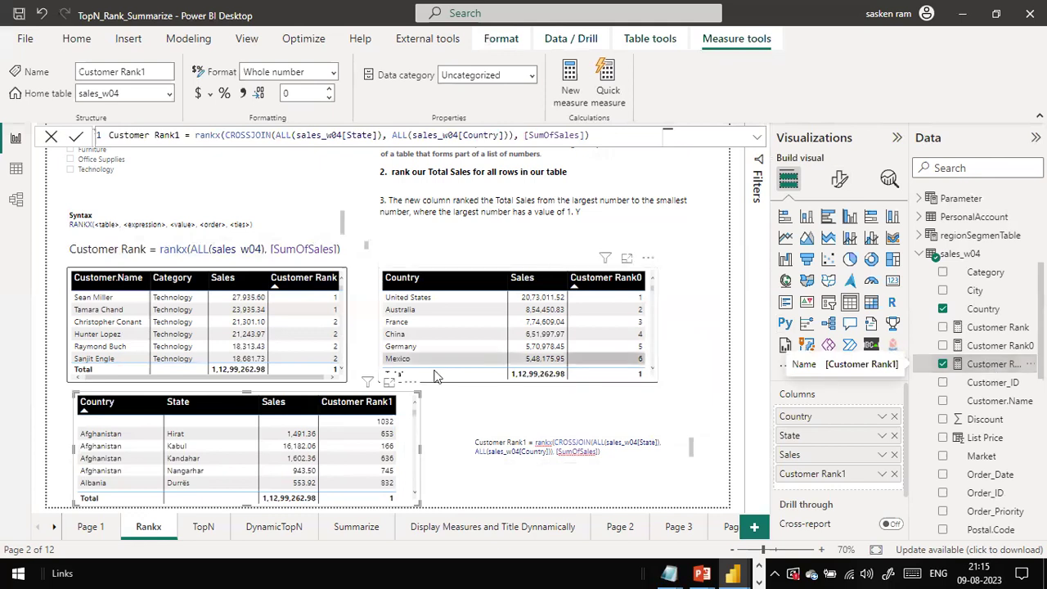
Sort the country and state table by Customer Rank1 in descending and ascending order, and finally by Country ascending.
click(328, 409)
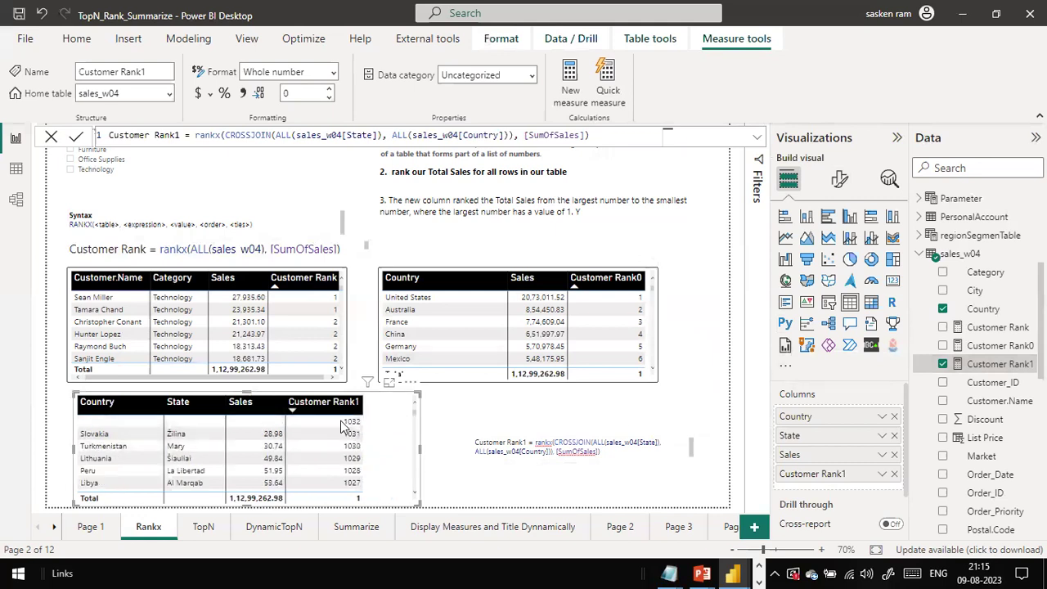
click(296, 411)
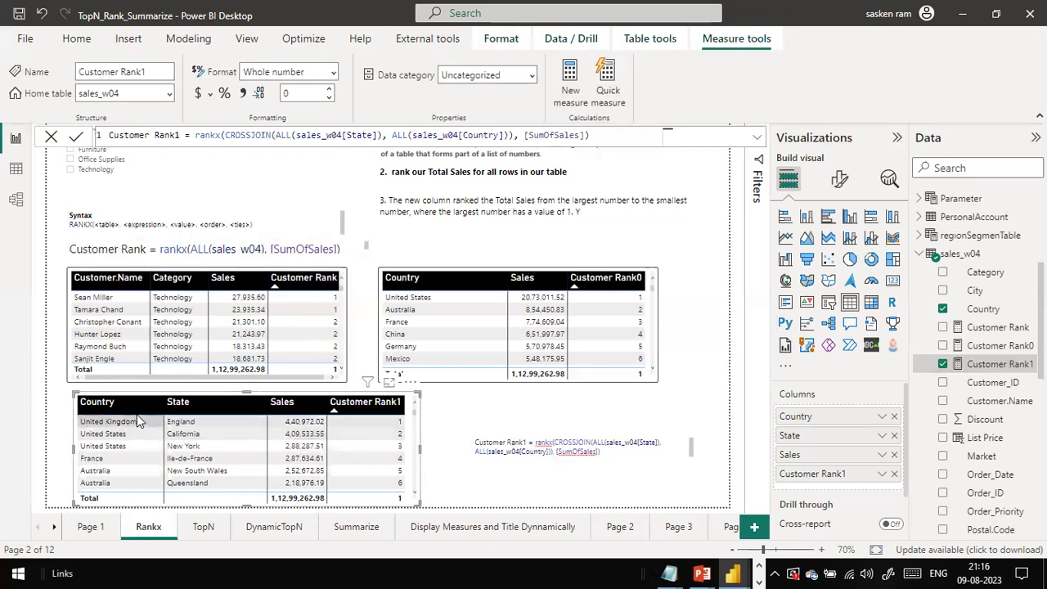
click(82, 413)
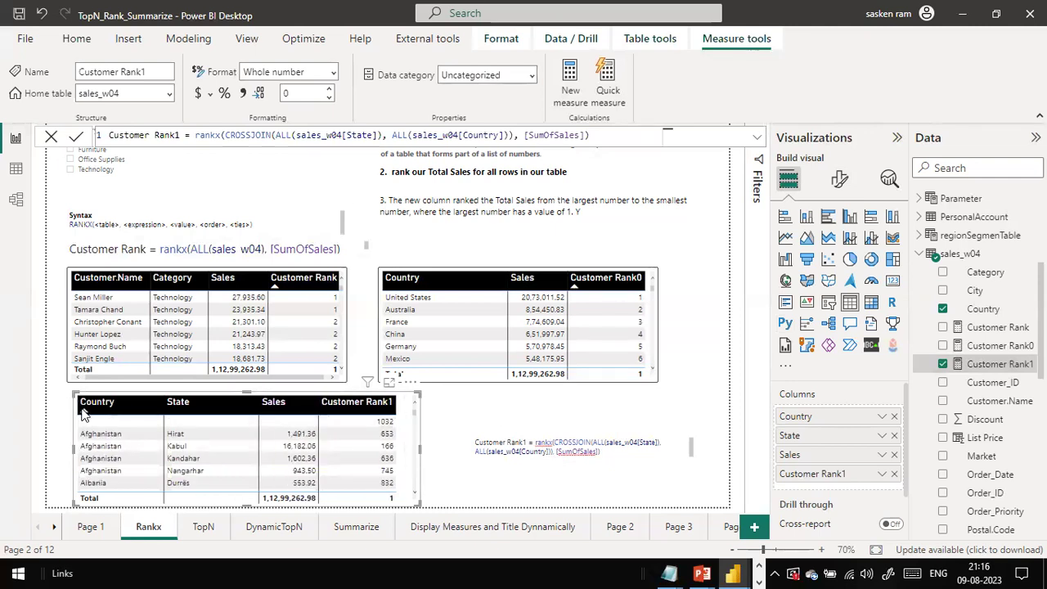
Sort the country and state table by Country in descending order and check its sort options.
click(82, 413)
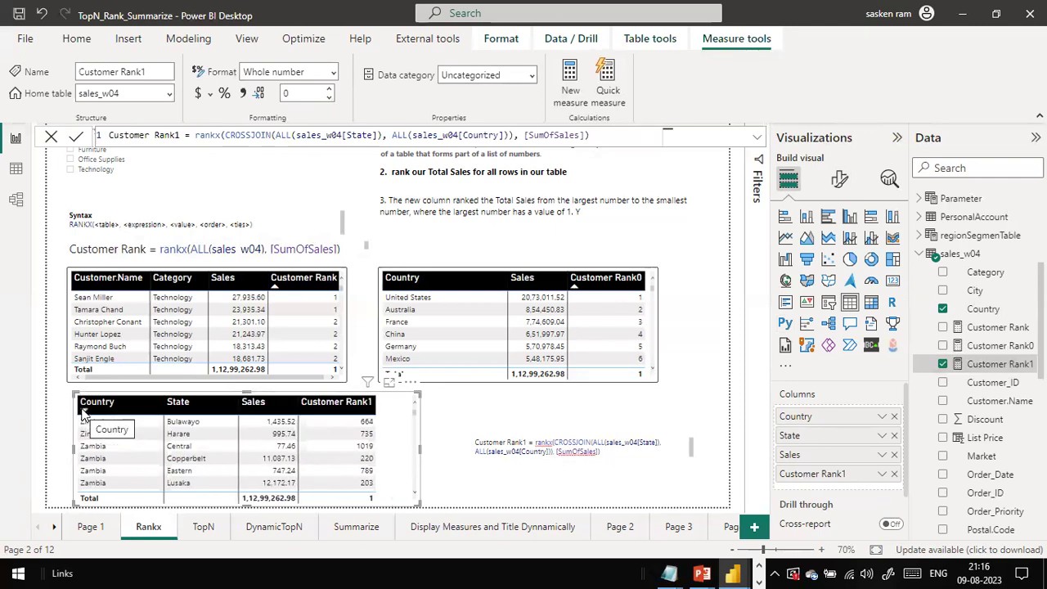
scroll(121, 433, down, 2)
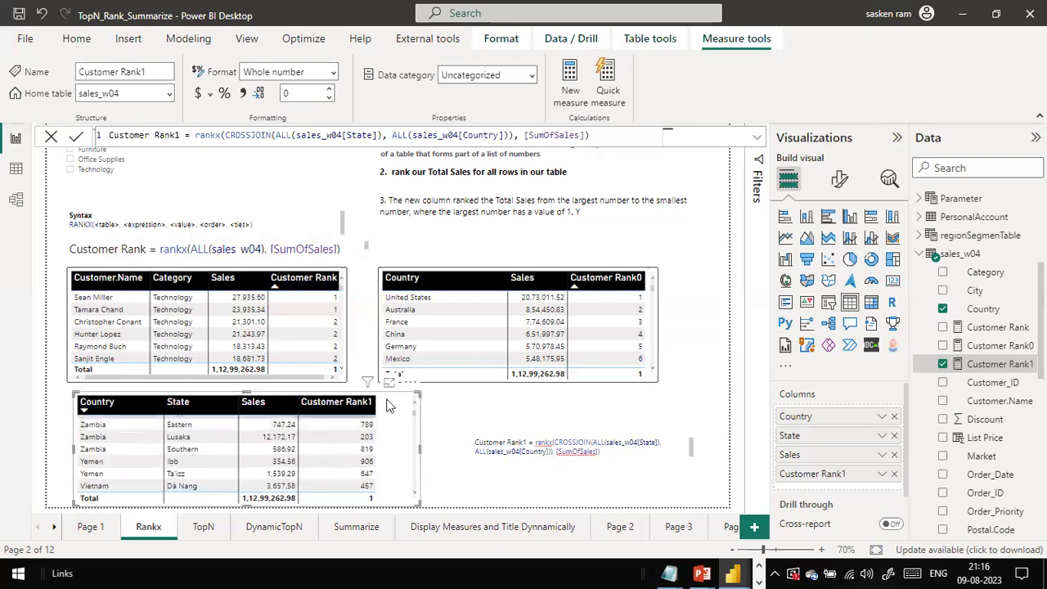
click(409, 382)
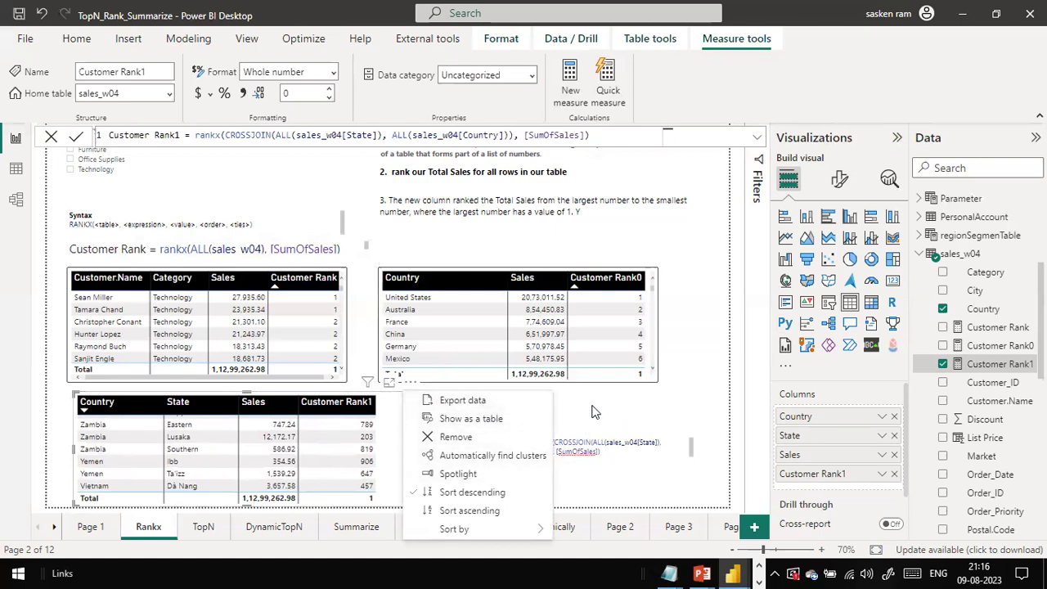
click(106, 447)
scroll(137, 426, up, 2)
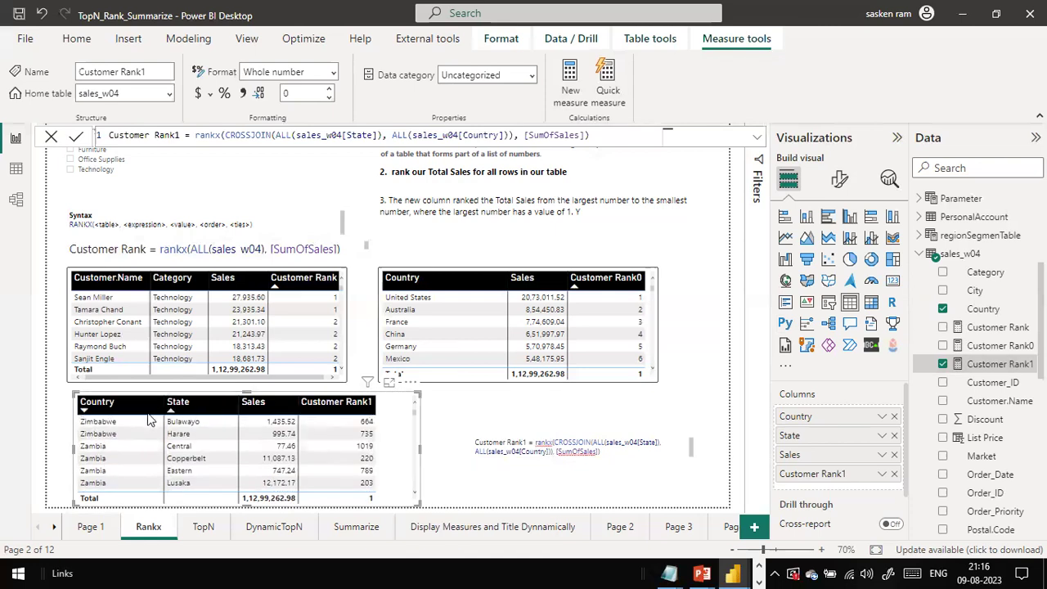
click(409, 383)
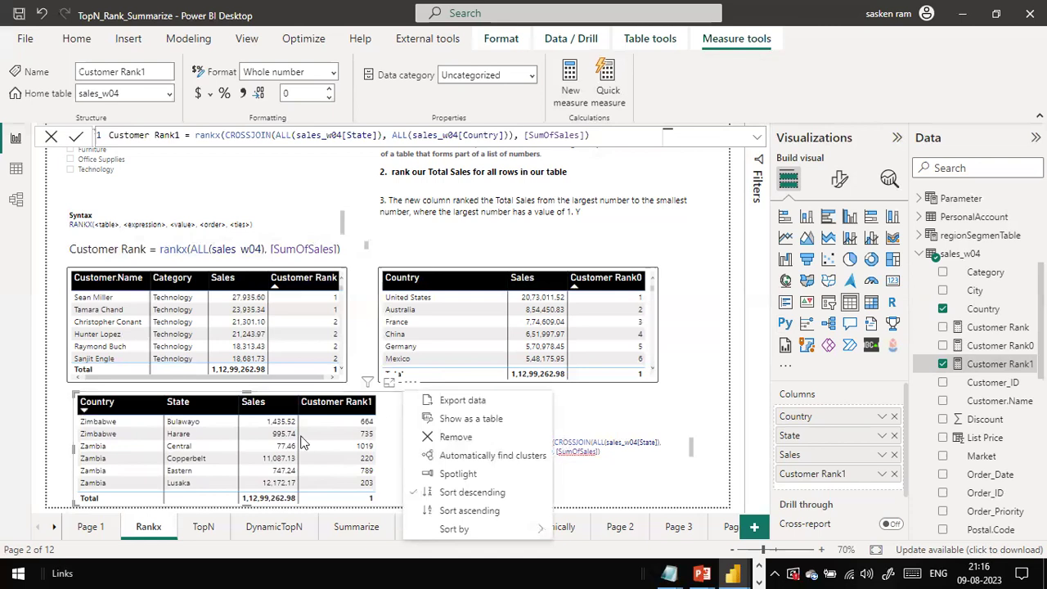
click(71, 460)
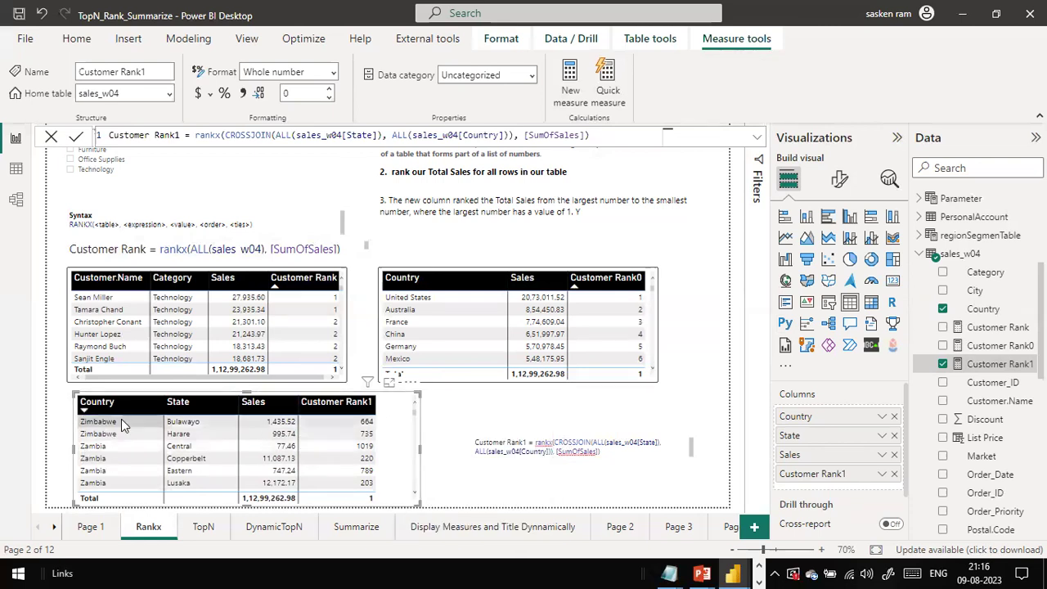
Examine the Customer Rank1 values of the country and state rows down to the United States states.
scroll(159, 455, down, 3)
scroll(155, 458, down, 5)
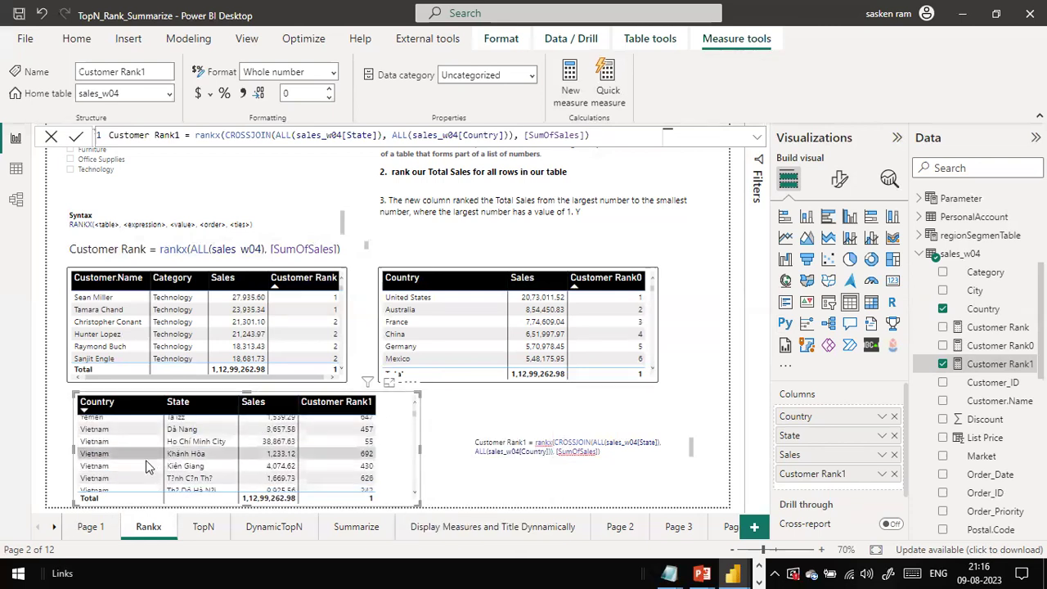
scroll(145, 458, down, 8)
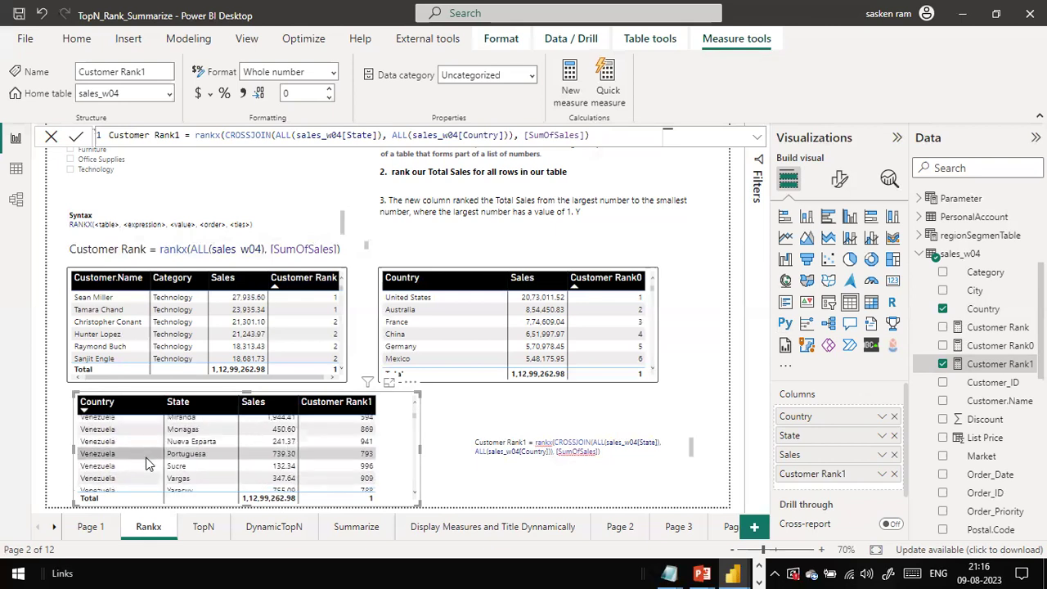
scroll(146, 458, down, 3)
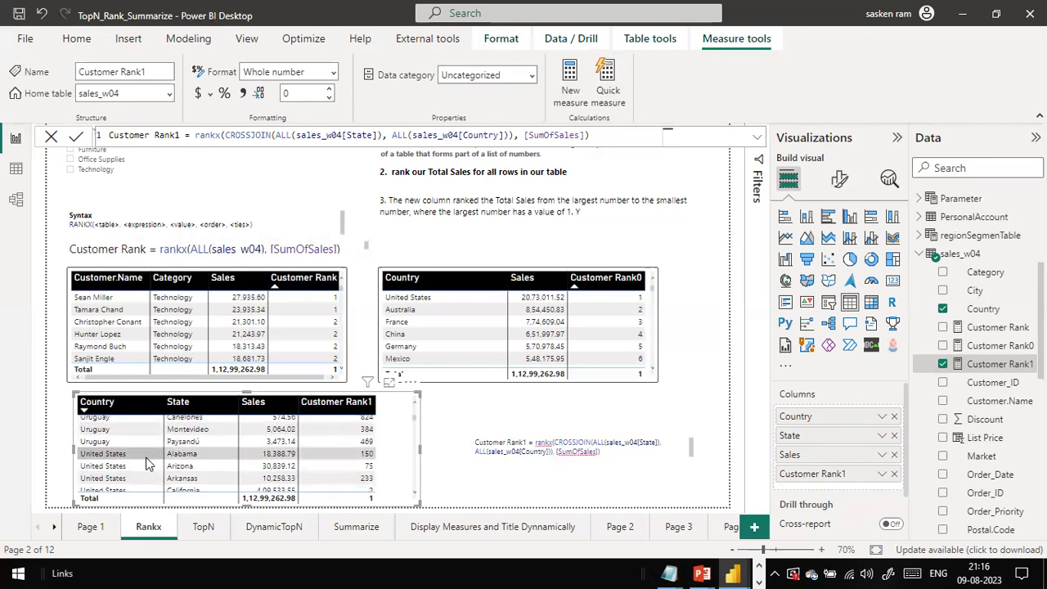
scroll(146, 457, down, 4)
scroll(146, 457, down, 2)
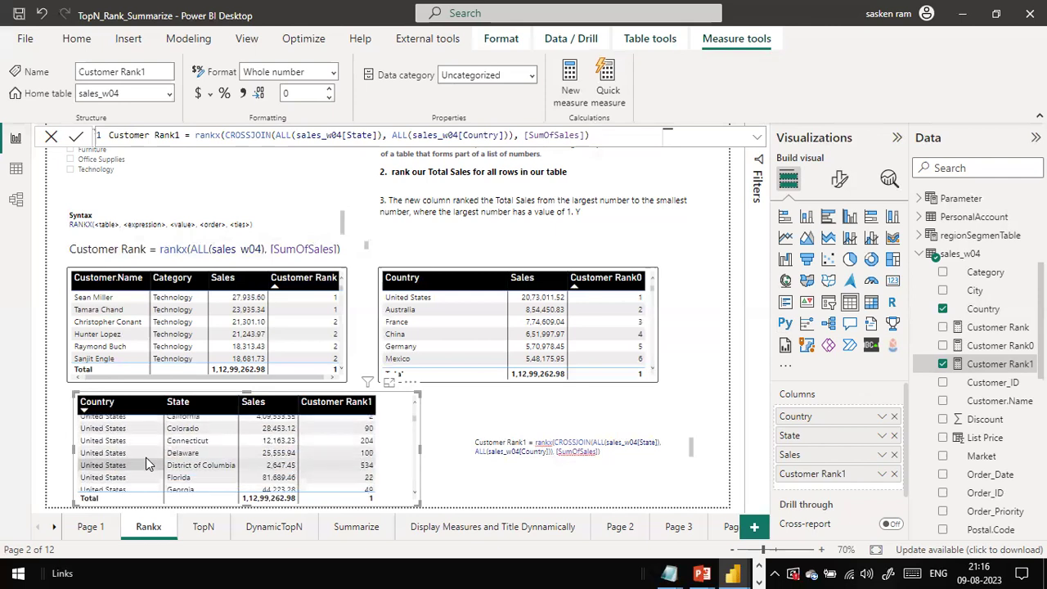
scroll(243, 483, up, 2)
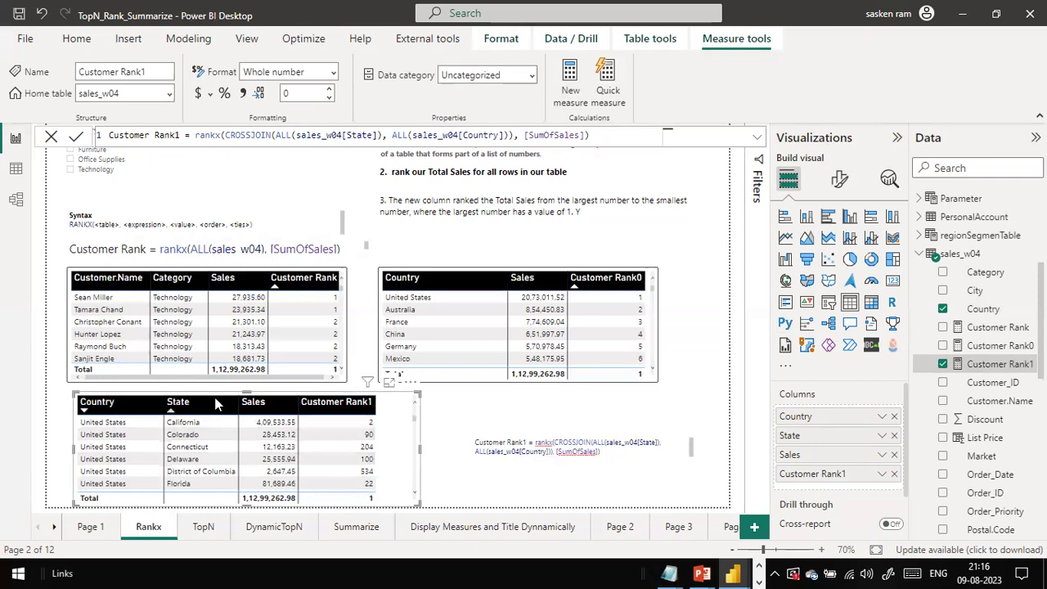
Sort the country and state table by State ascending, and finally by Country ascending.
click(175, 414)
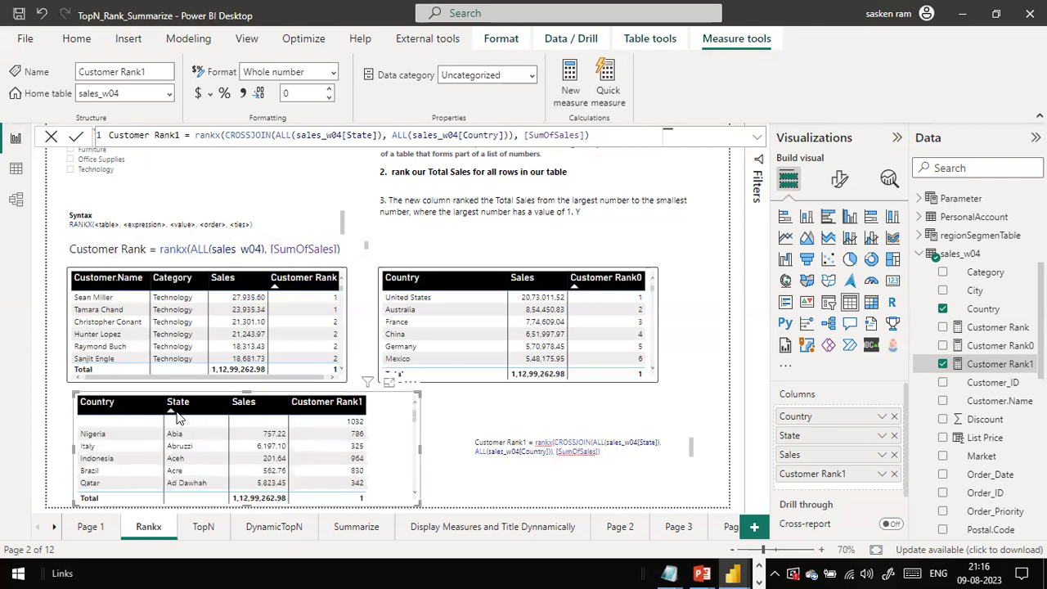
click(88, 413)
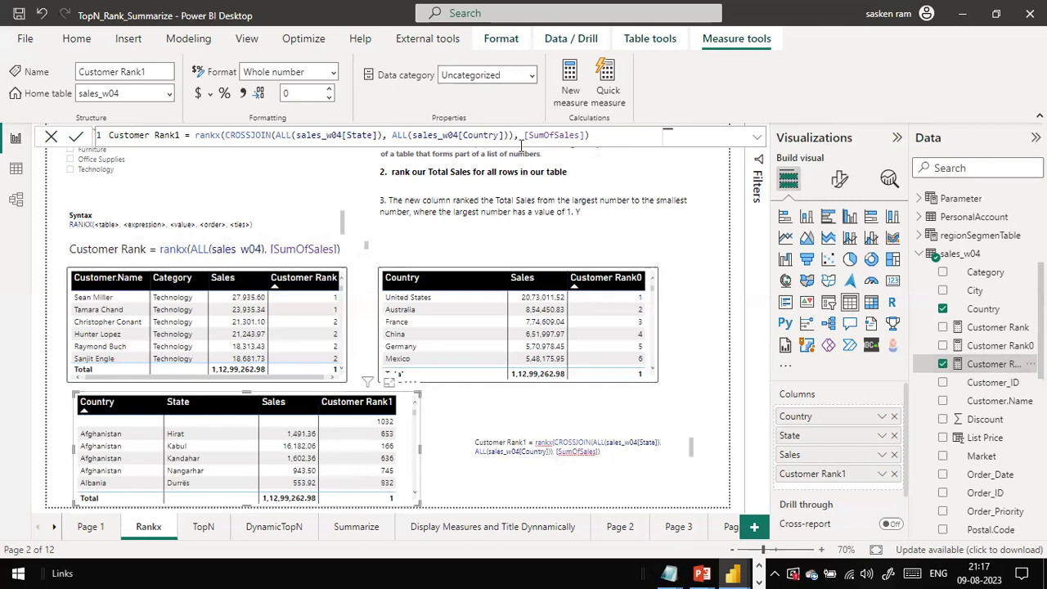
Highlight the CROSSJOIN expression in the Customer Rank1 formula to examine its State and Country arguments.
key(shift+Home)
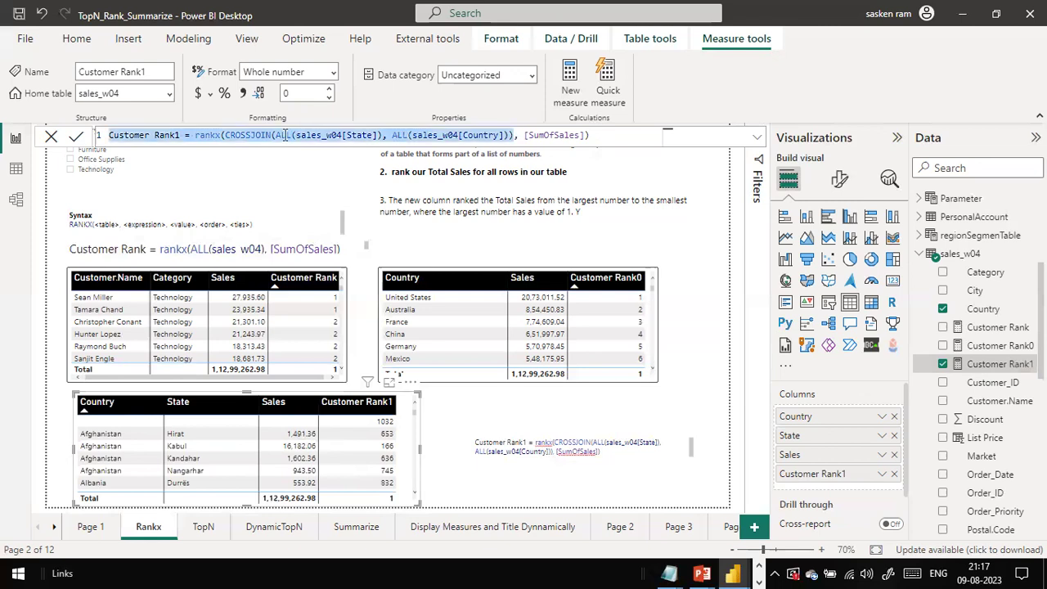
shift+click(237, 136)
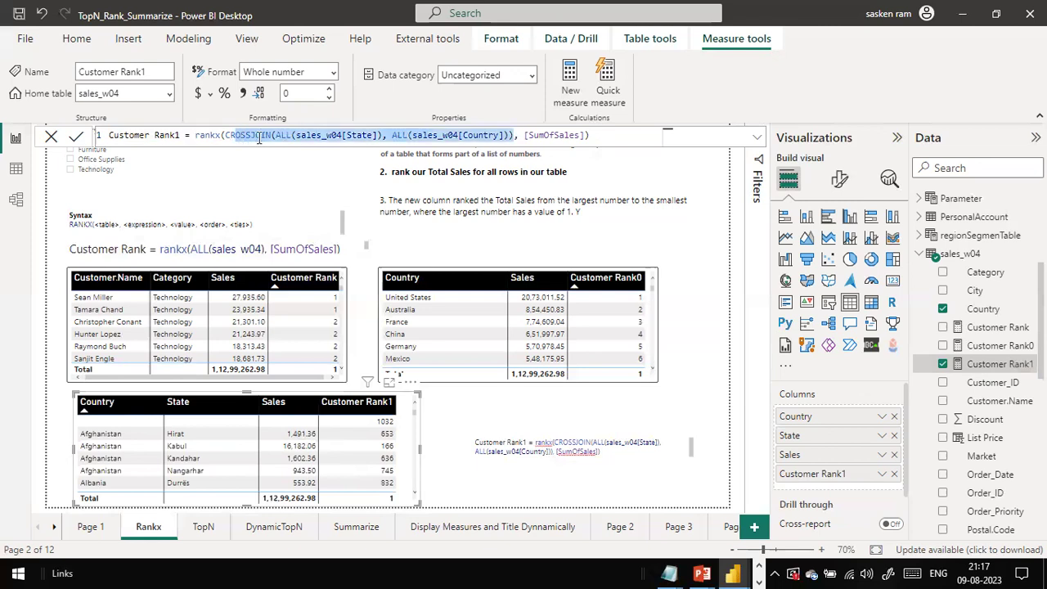
click(459, 139)
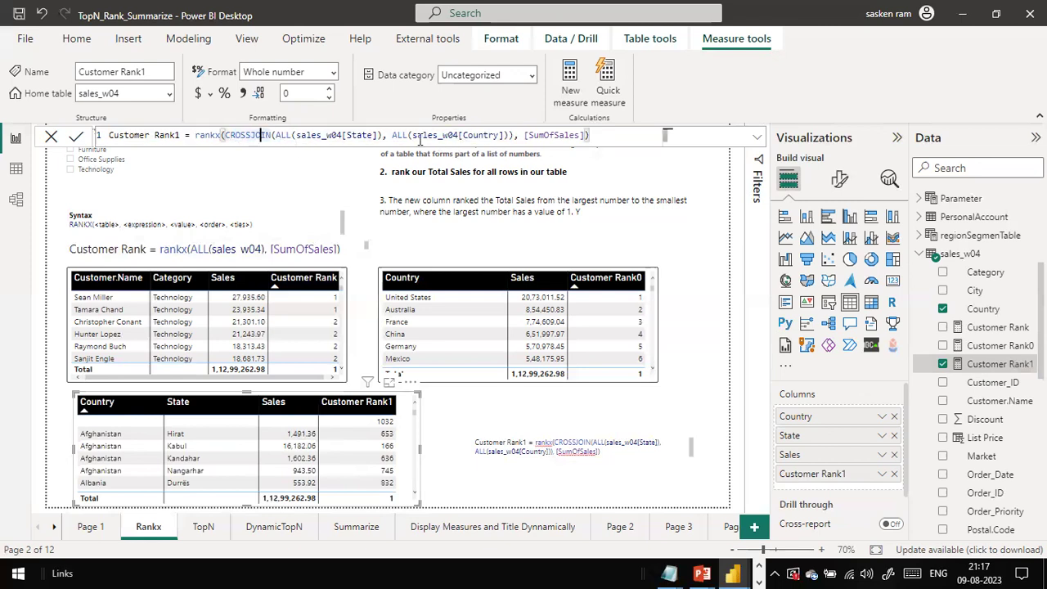